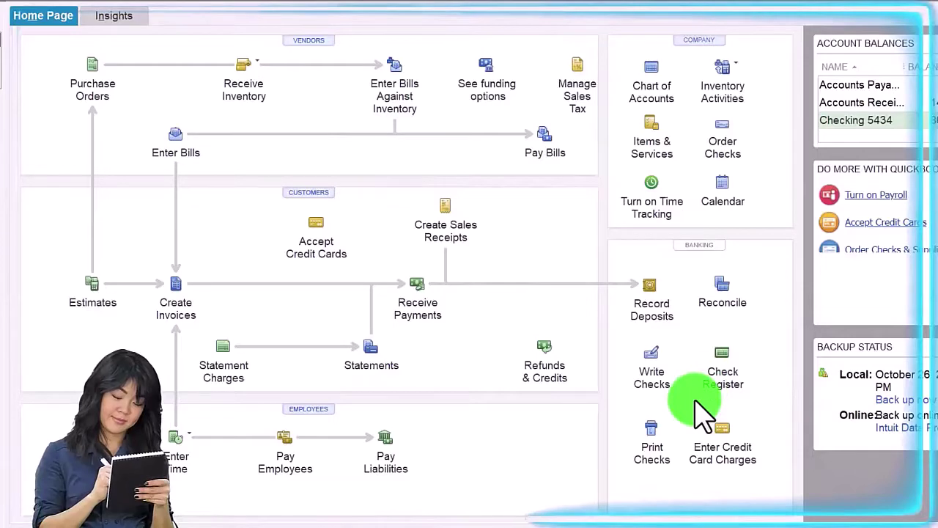
Step: Open the checking account register from the Banking section of the Home Page
{"action": "left_click", "coordinate": [722, 366]}
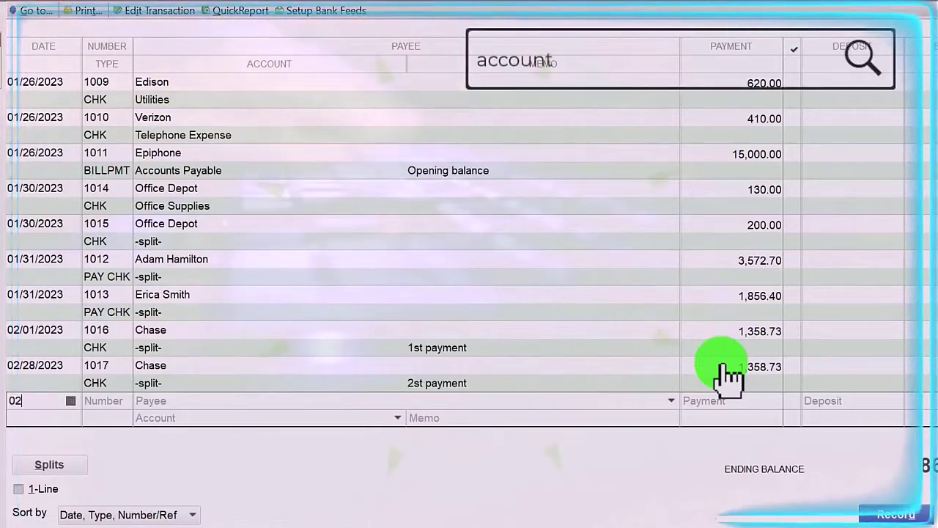
Step: Start a 02/02/2023 register entry numbered Dep for payee Vanguard, autofilling Short-Term Investment and memo Investments
{"action": "type", "text": "2023"}
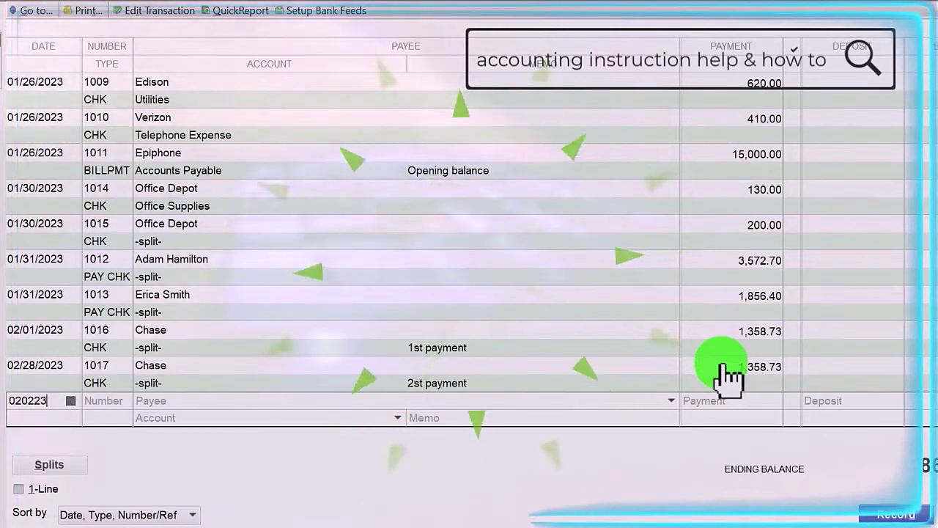
{"action": "key", "text": "Tab"}
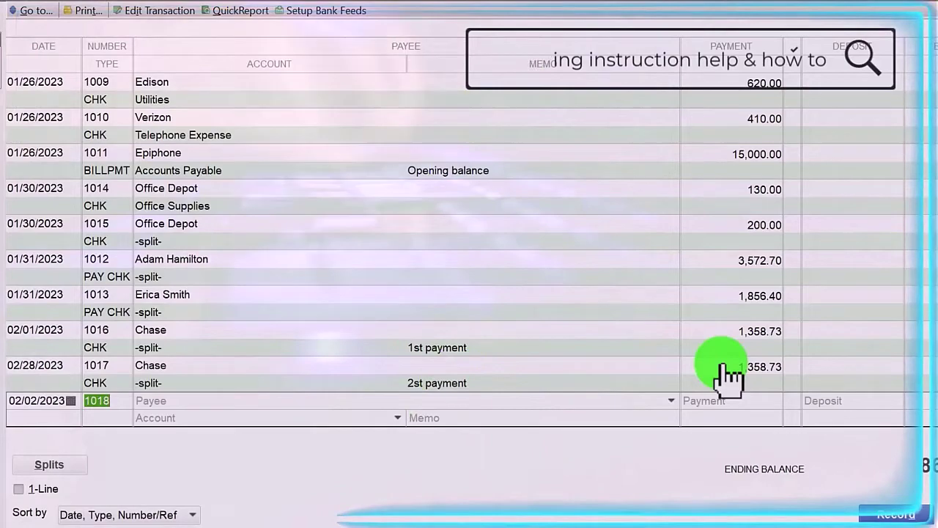
{"action": "type", "text": "De"}
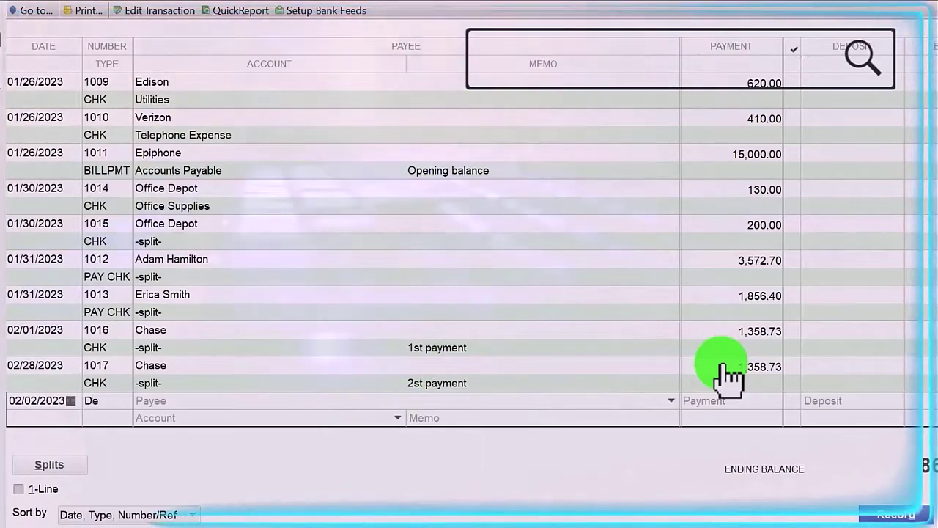
{"action": "type", "text": "p"}
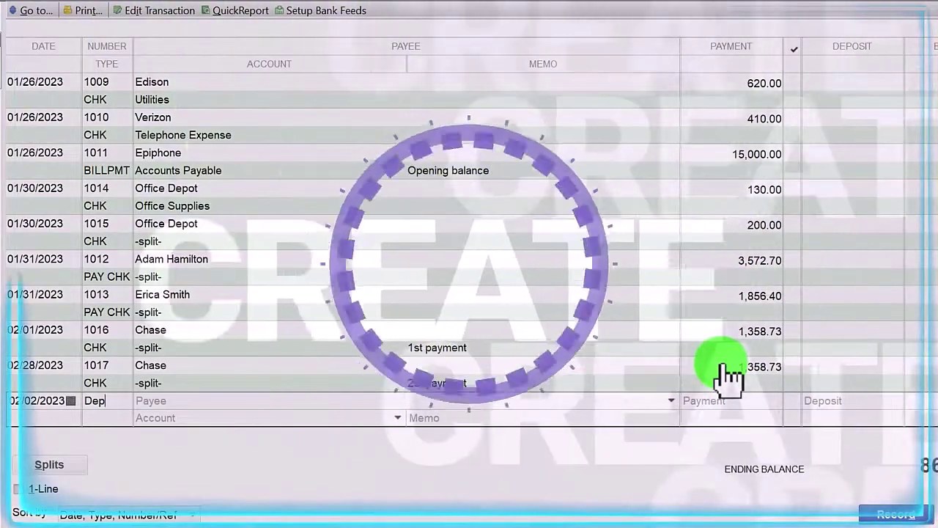
{"action": "key", "text": "Tab"}
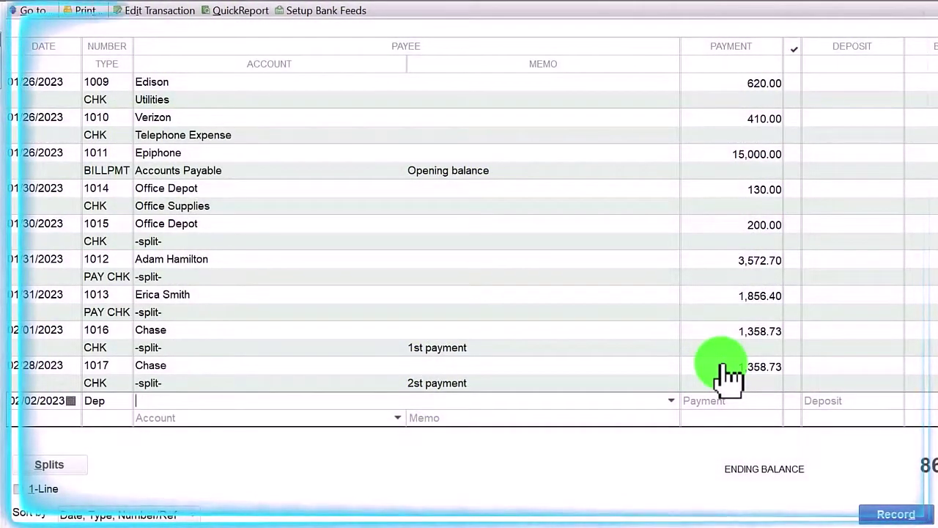
{"action": "type", "text": "Vanguard"}
{"action": "key", "text": "Tab"}
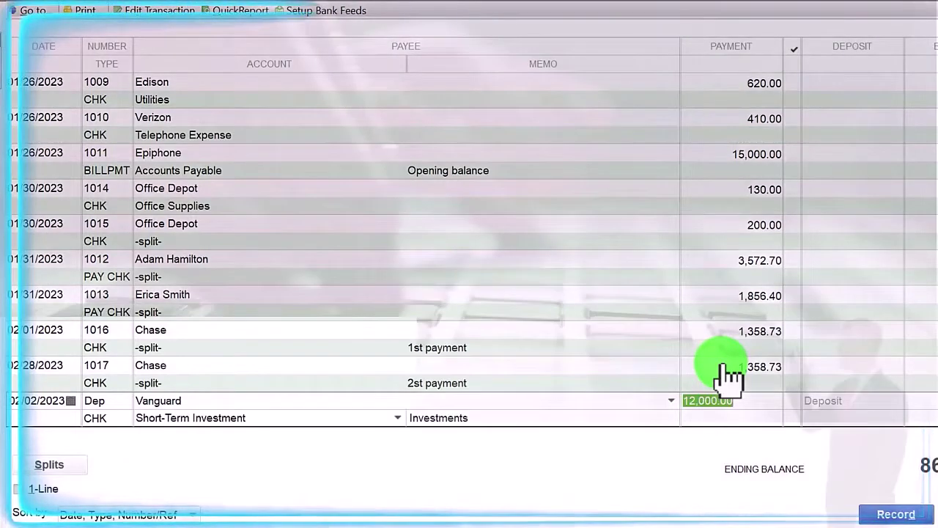
{"action": "key", "text": "Tab"}
{"action": "key", "text": "Tab"}
{"action": "key", "text": "Tab"}
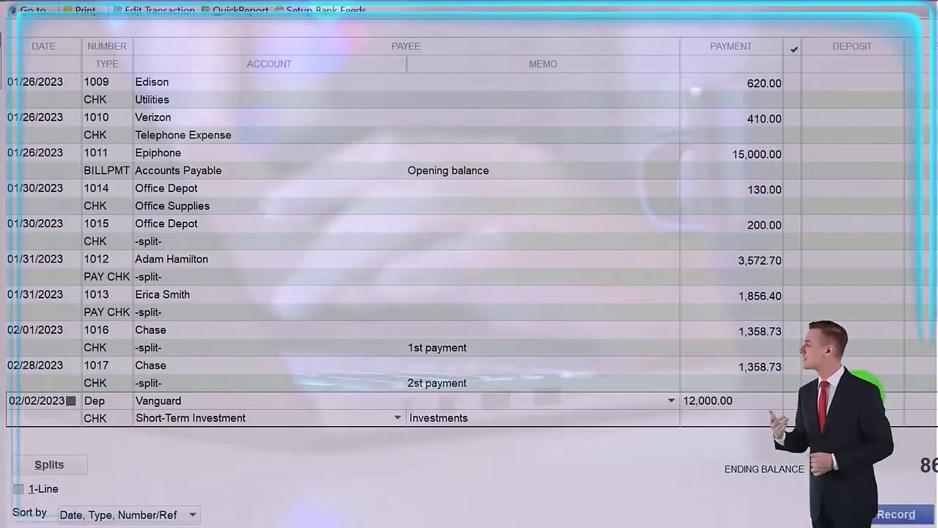
Step: Make the Vanguard entry a 12,250.00 deposit and show its split detail
{"action": "left_click", "coordinate": [858, 398]}
{"action": "type", "text": "12,250.00"}
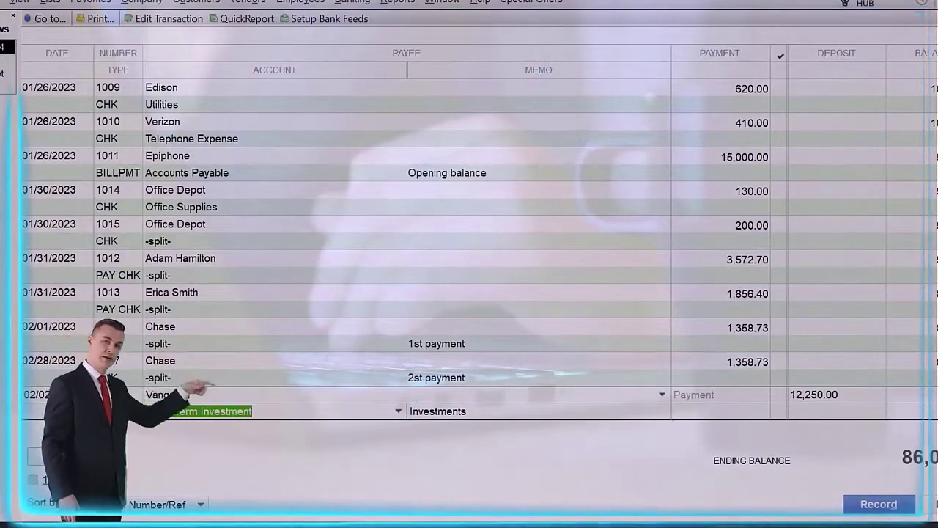
{"action": "left_click", "coordinate": [81, 458]}
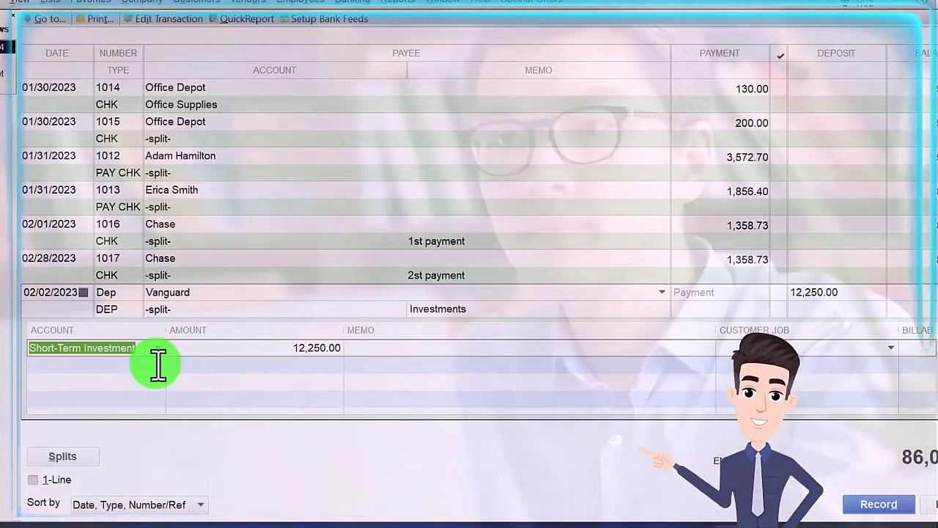
Step: Set the Short-Term Investment split to 12,000.00 with memo 'Sale of short term investment'
{"action": "key", "text": "Tab"}
{"action": "type", "text": "12"}
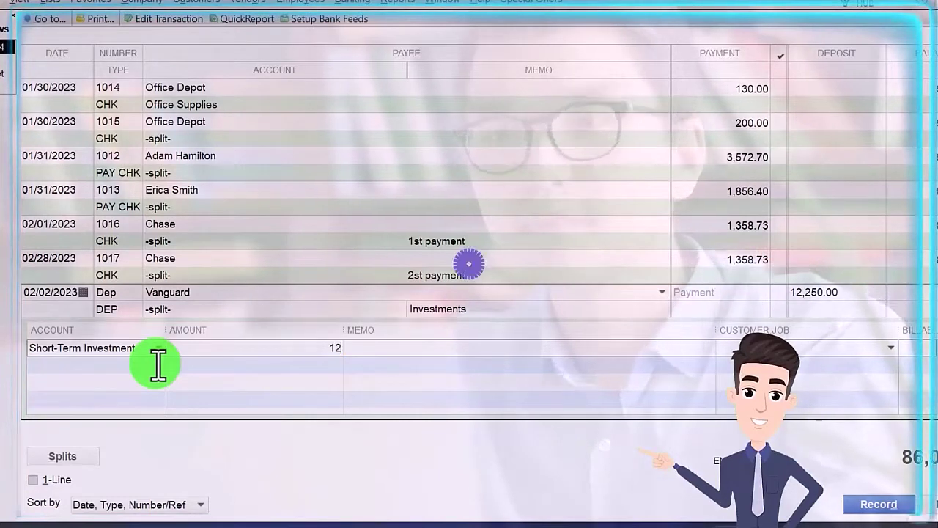
{"action": "type", "text": ",000"}
{"action": "key", "text": "Tab"}
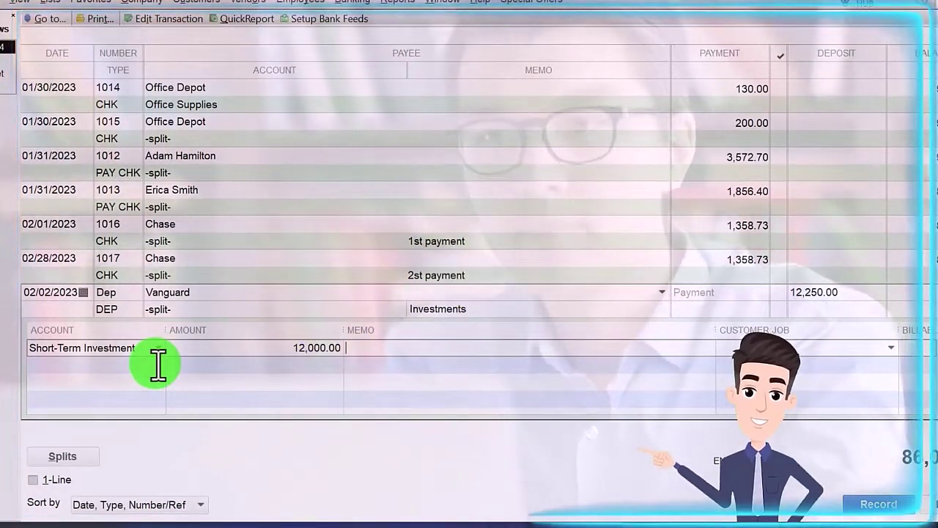
{"action": "type", "text": "Sale of short term investment"}
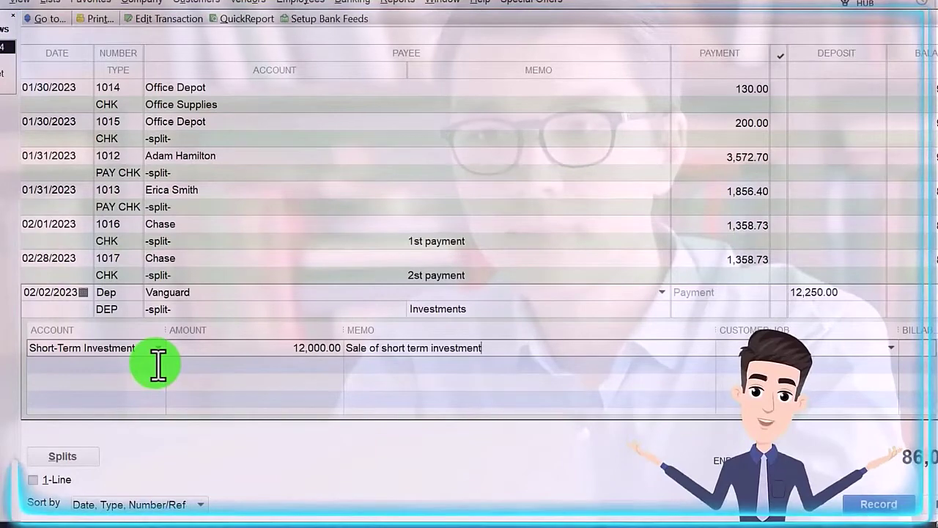
{"action": "left_click", "coordinate": [159, 363]}
Step: Enter 'Gains on Sale of Investment' as the account for the 250.00 split line
{"action": "left_click", "coordinate": [157, 367]}
{"action": "scroll", "coordinate": [183, 288], "scroll_direction": "down", "scroll_amount": 1}
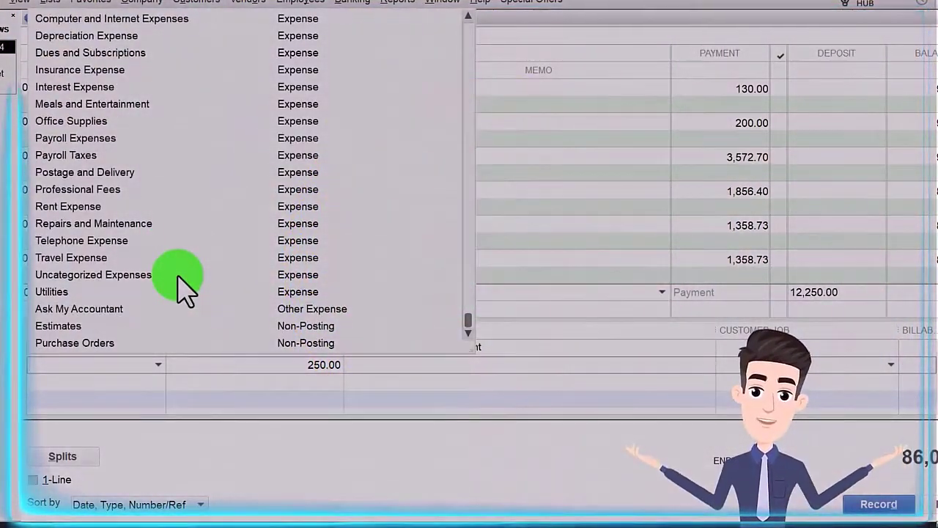
{"action": "type", "text": "gai"}
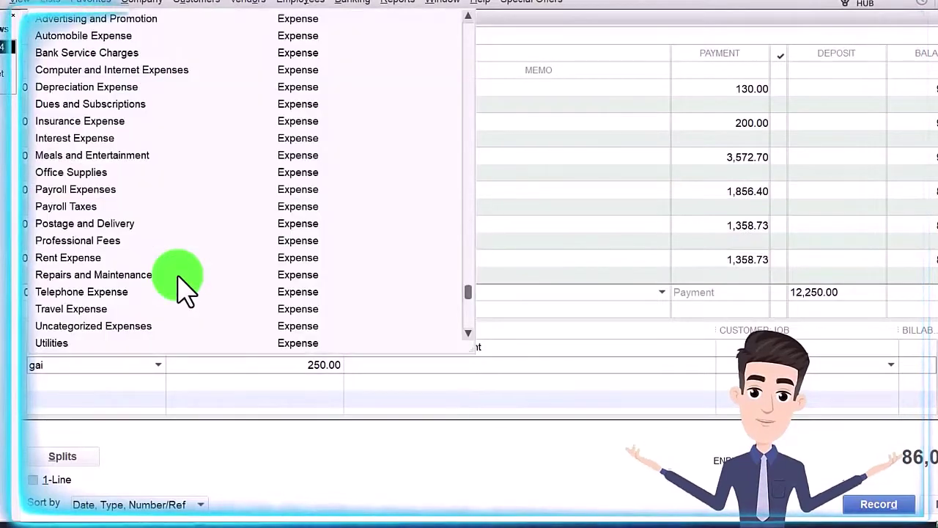
{"action": "key", "text": "BackSpace"}
{"action": "key", "text": "BackSpace"}
{"action": "key", "text": "BackSpace"}
{"action": "type", "text": "Gains on Sale of I"}
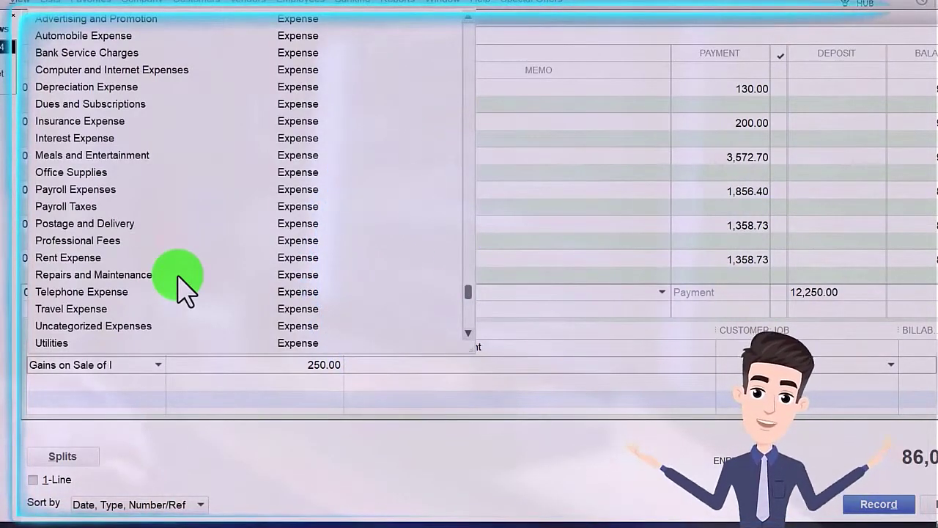
{"action": "type", "text": "nvestment"}
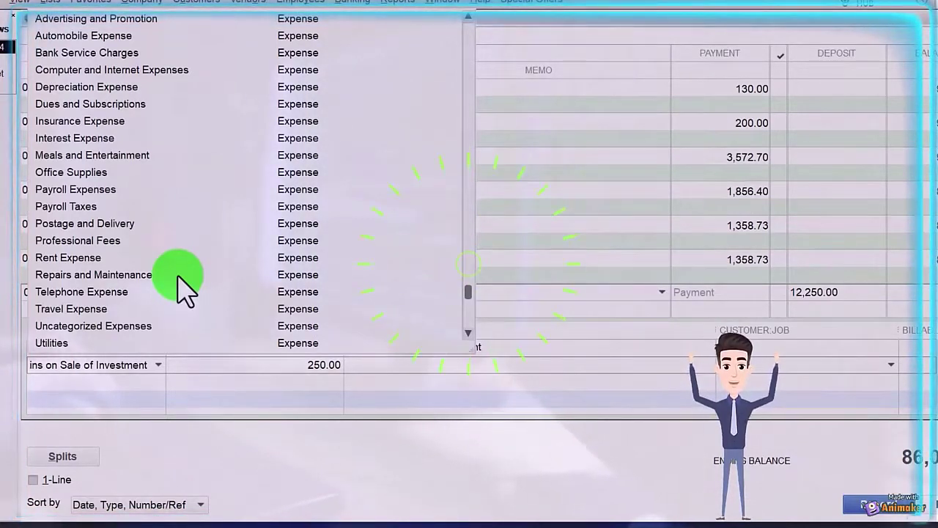
{"action": "key", "text": "Tab"}
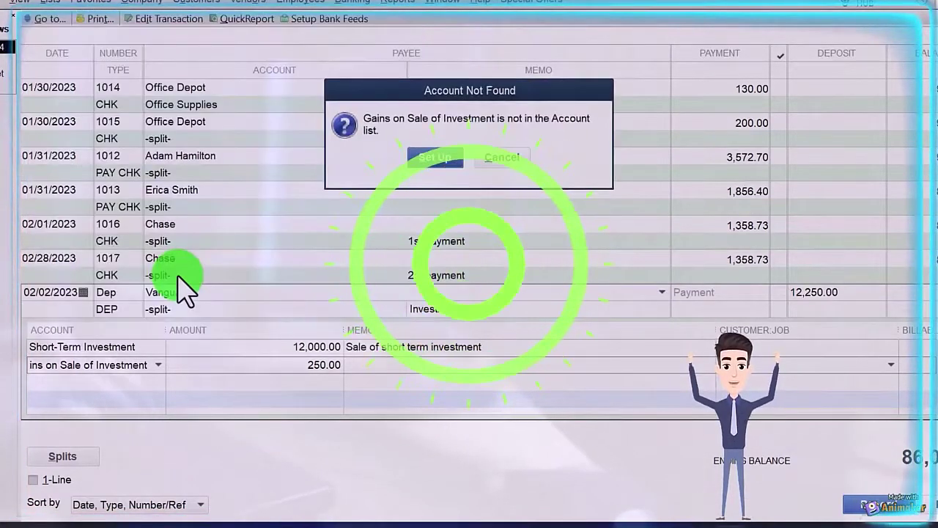
Step: Create Gains on Sale of Investment as a new Other Income account and save it
{"action": "left_click", "coordinate": [451, 157]}
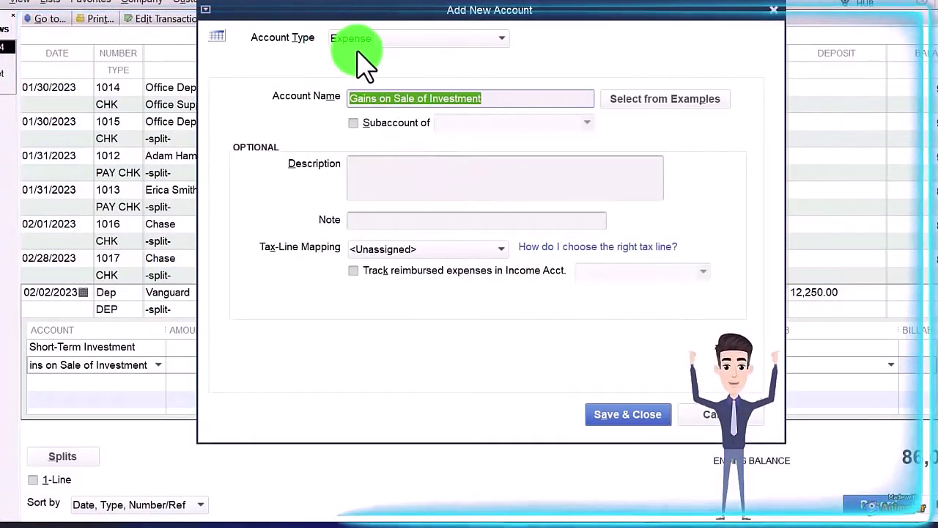
{"action": "left_click_drag", "start_coordinate": [372, 13], "coordinate": [535, 27]}
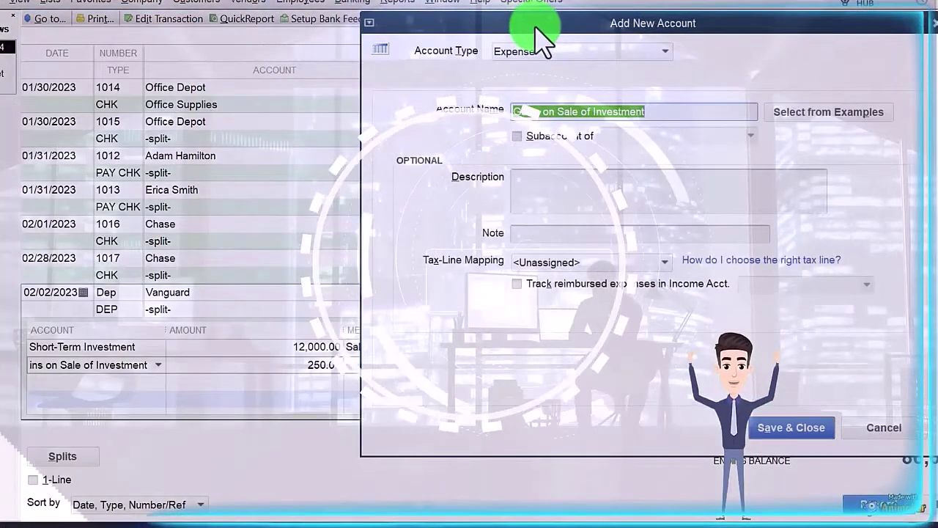
{"action": "left_click", "coordinate": [595, 50]}
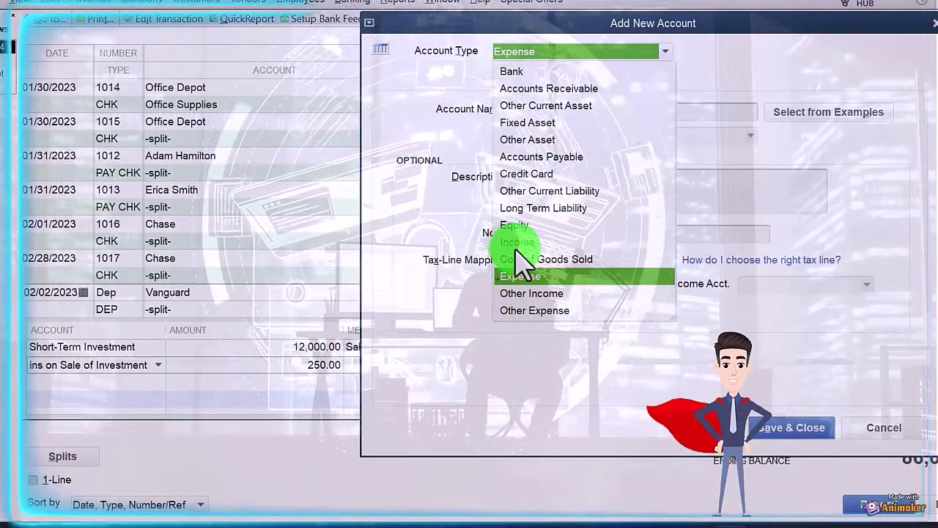
{"action": "left_click", "coordinate": [512, 293]}
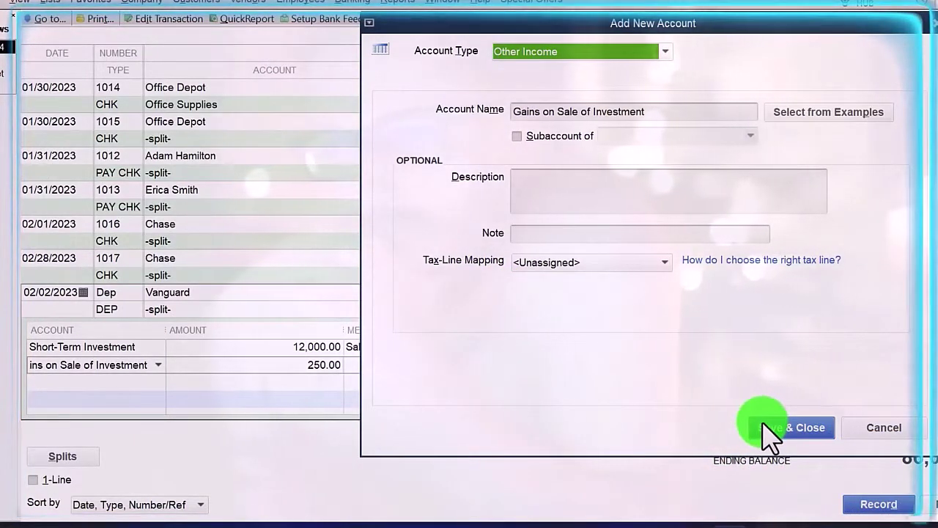
{"action": "left_click", "coordinate": [766, 428]}
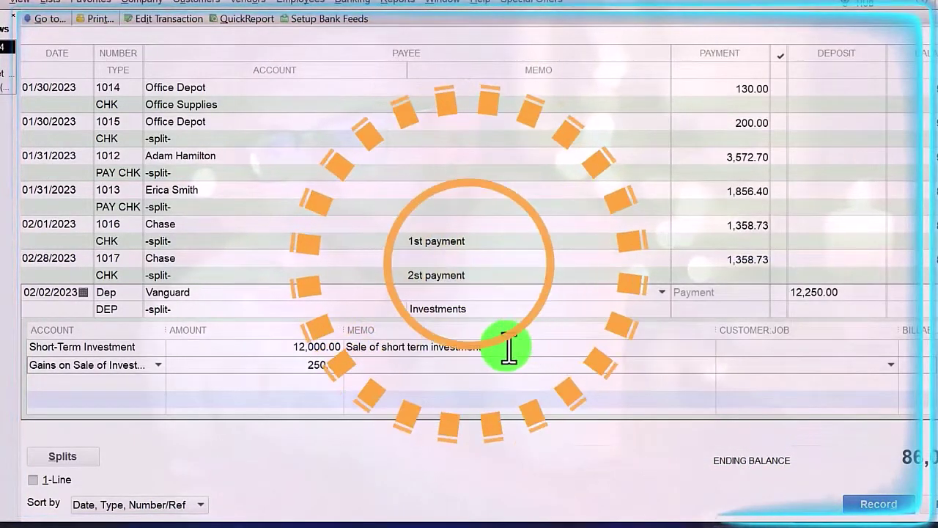
Step: Copy memo 'Sale of short term investment' to the gains line and record the 12,250.00 deposit
{"action": "left_click", "coordinate": [482, 347]}
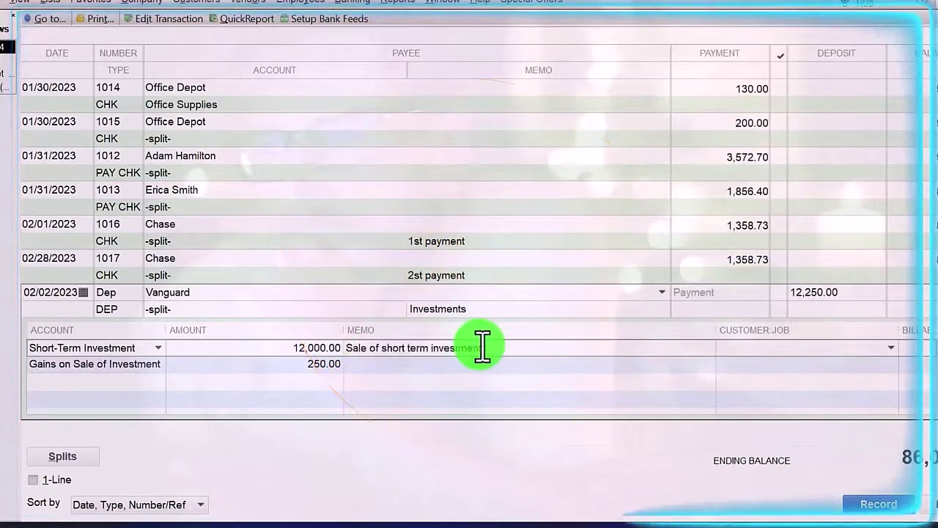
{"action": "left_click", "coordinate": [395, 370]}
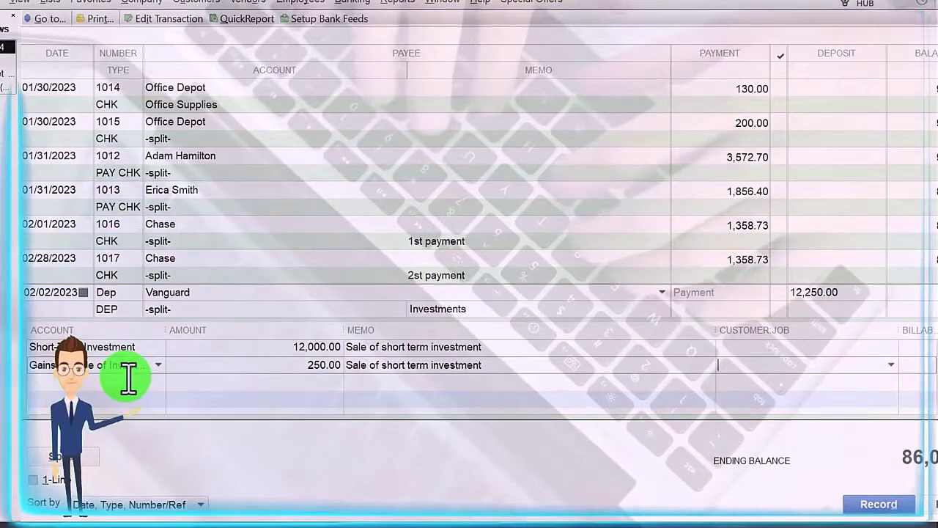
{"action": "left_click", "coordinate": [855, 503]}
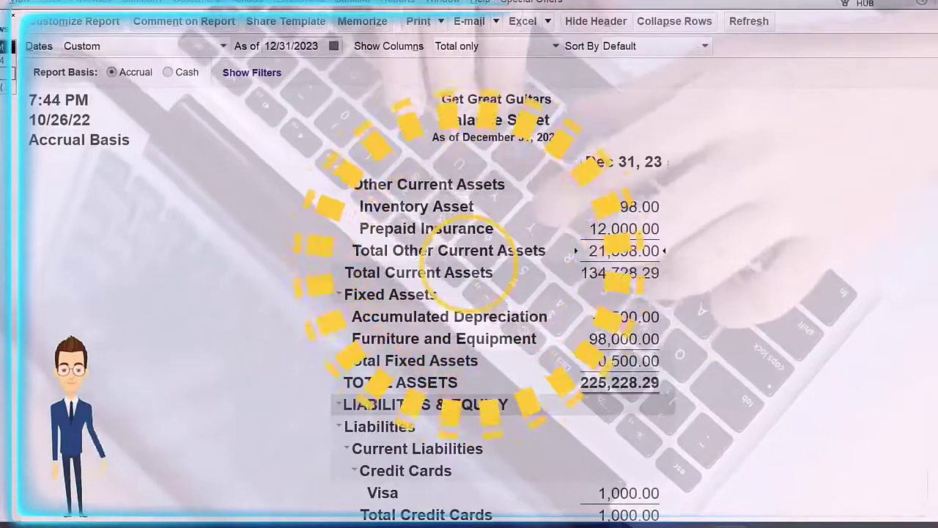
Step: Set the Balance Sheet's Display Rows to All so zero-balance accounts appear
{"action": "scroll", "coordinate": [359, 415], "scroll_direction": "up", "scroll_amount": 3}
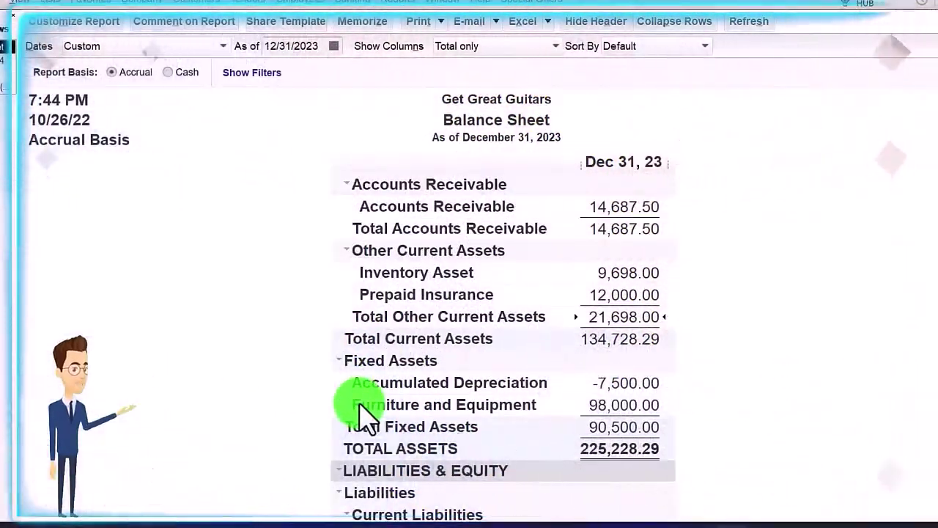
{"action": "left_click", "coordinate": [86, 22]}
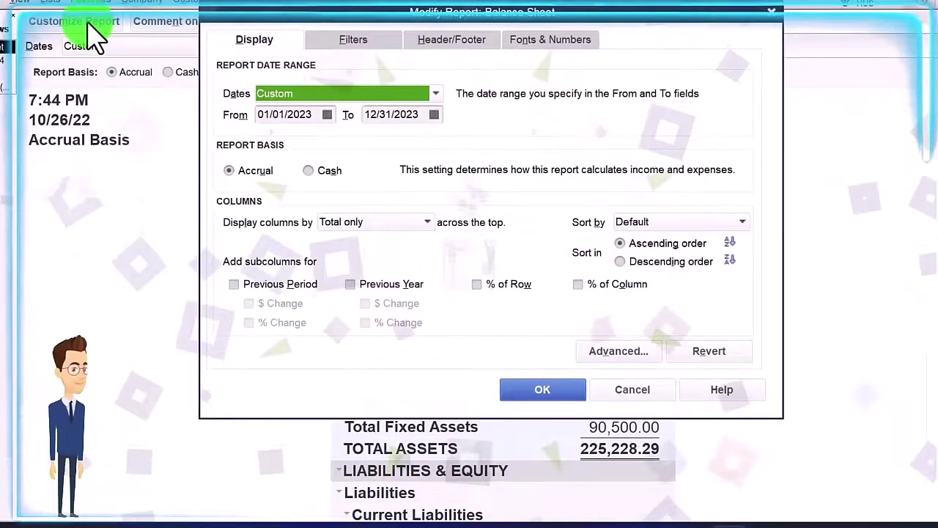
{"action": "left_click", "coordinate": [592, 358]}
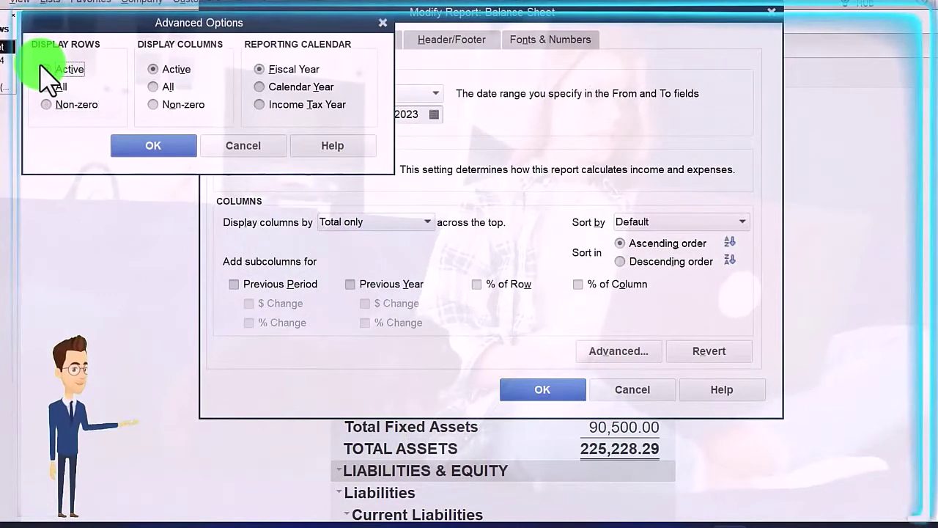
{"action": "left_click", "coordinate": [141, 150]}
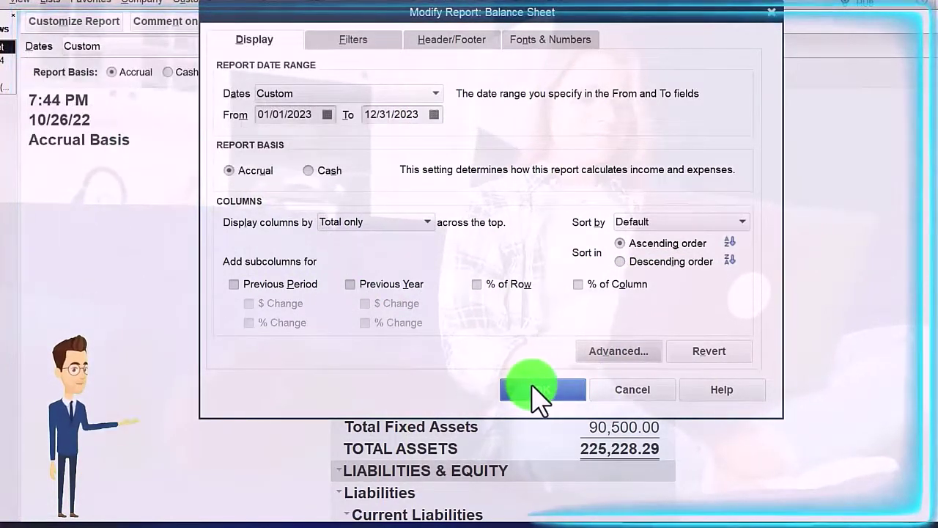
{"action": "left_click", "coordinate": [542, 389]}
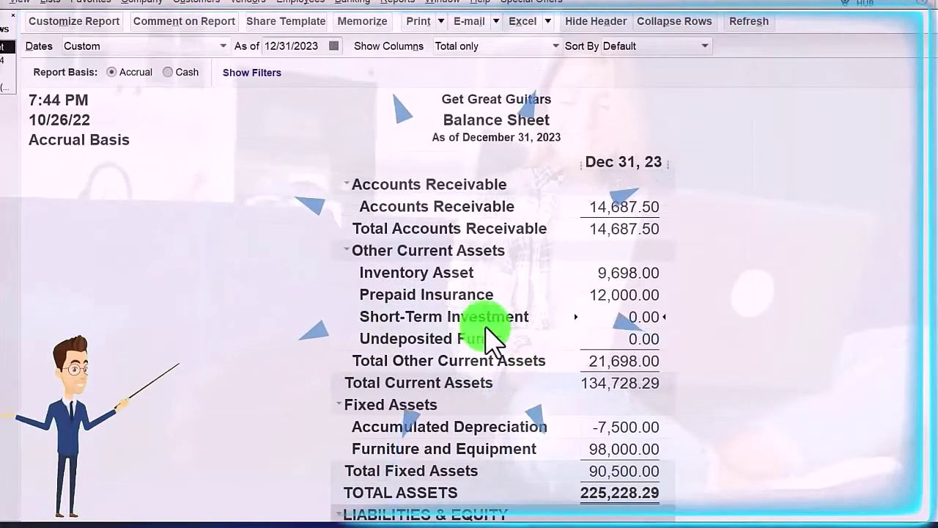
Step: QuickZoom into Short-Term Investment's transactions, then review the 2023 Profit & Loss report
{"action": "double_click", "coordinate": [634, 316]}
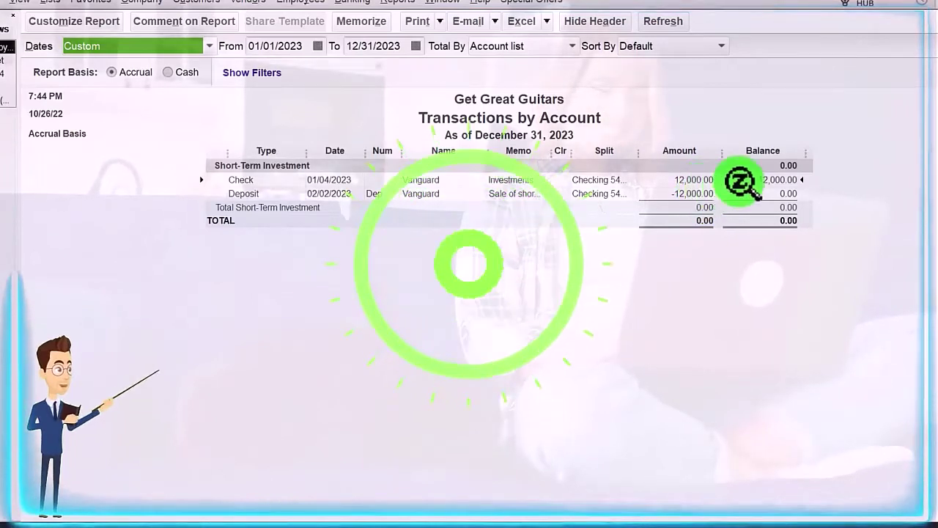
{"action": "key", "text": "Escape"}
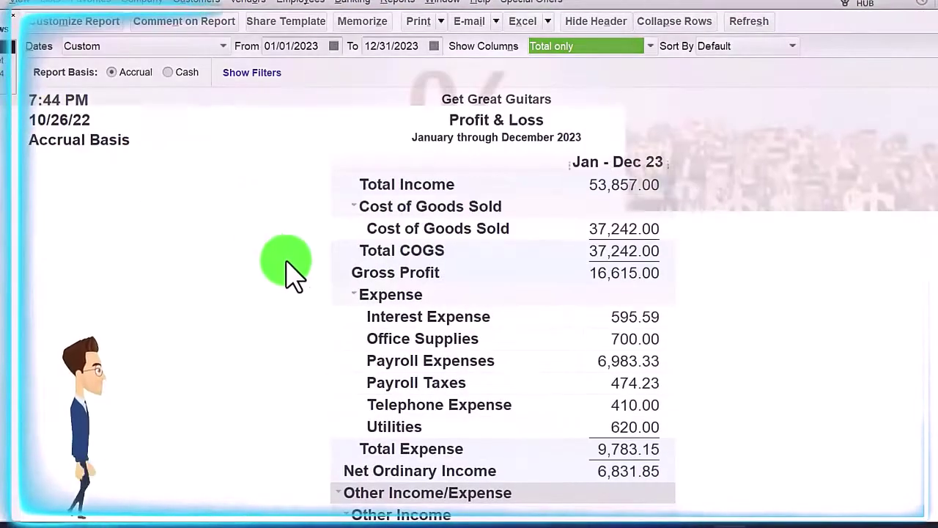
{"action": "scroll", "coordinate": [308, 274], "scroll_direction": "up", "scroll_amount": 2}
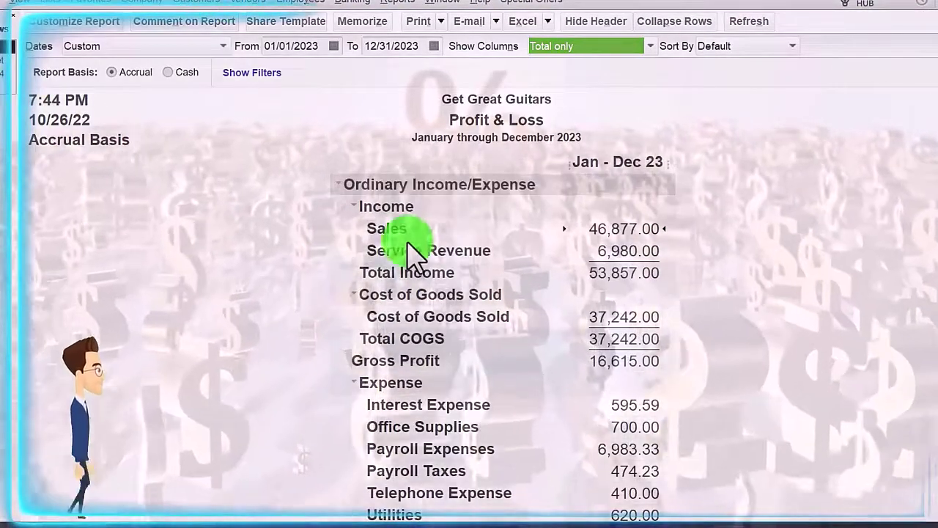
{"action": "scroll", "coordinate": [395, 245], "scroll_direction": "down", "scroll_amount": 3}
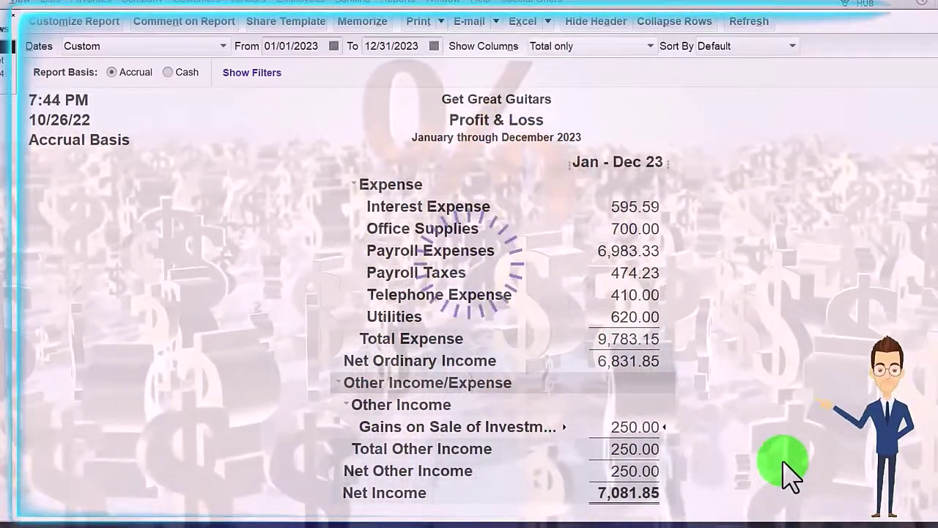
{"action": "scroll", "coordinate": [791, 472], "scroll_direction": "up", "scroll_amount": 3}
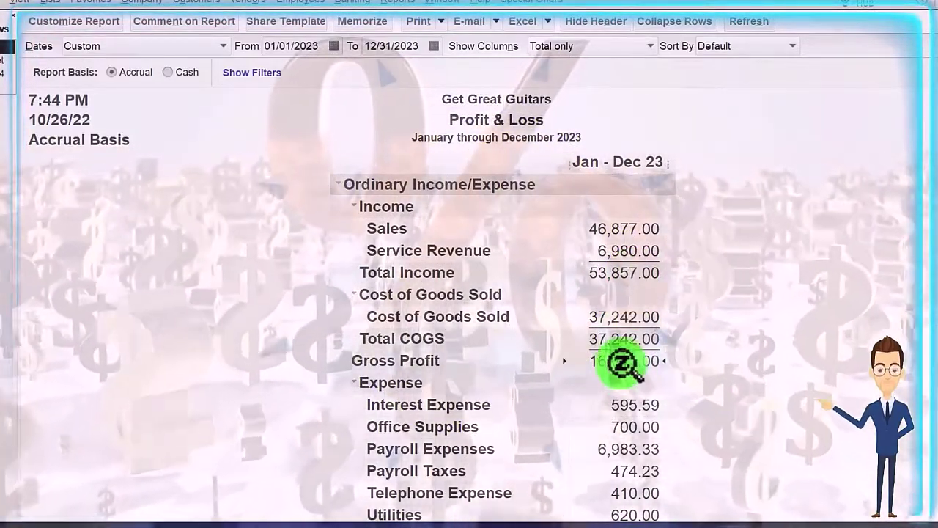
{"action": "left_click", "coordinate": [624, 361]}
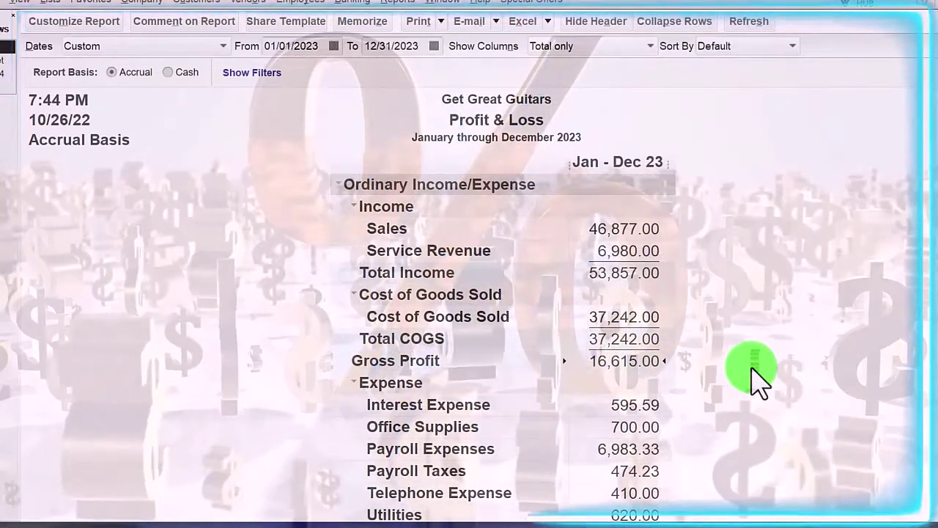
{"action": "scroll", "coordinate": [759, 377], "scroll_direction": "down", "scroll_amount": 3}
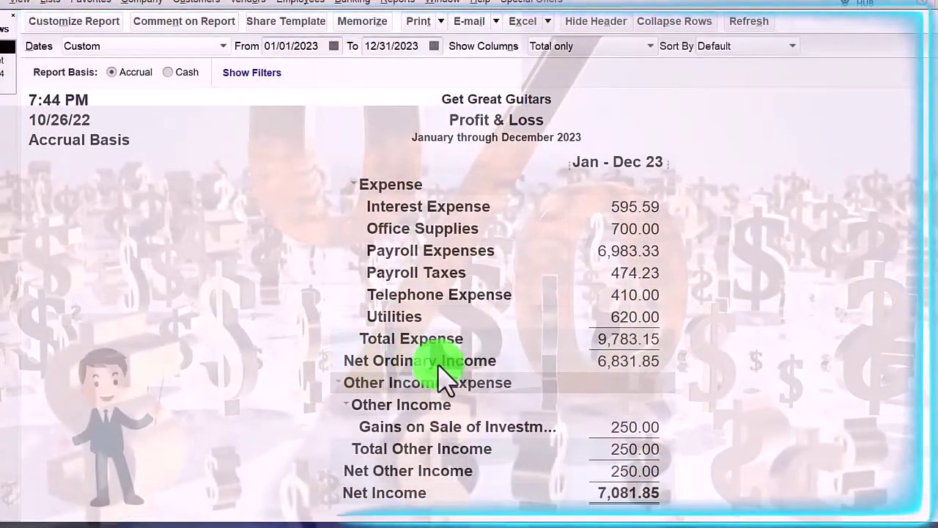